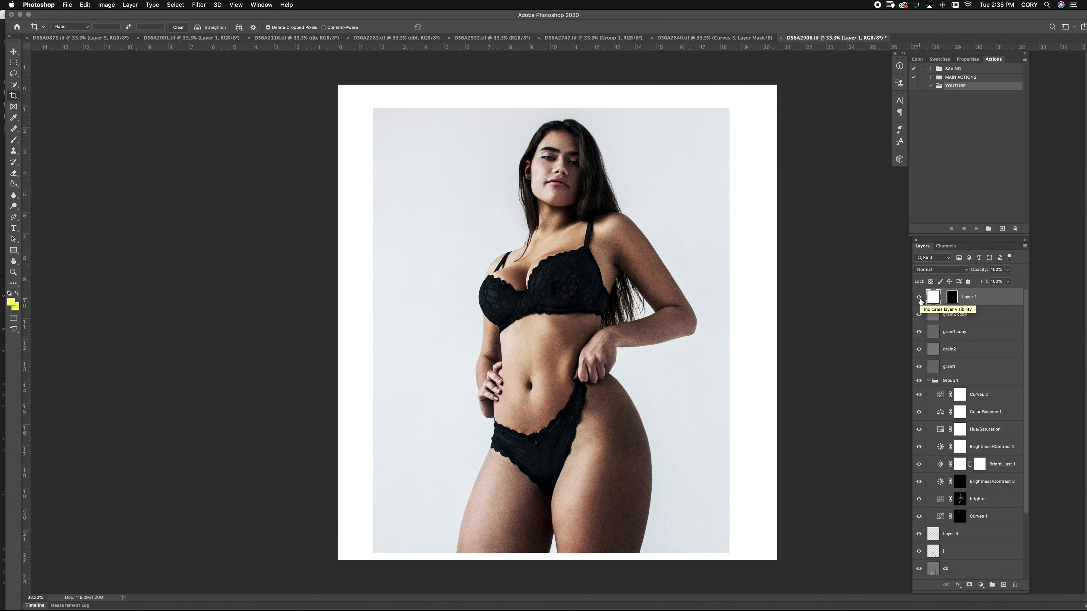
- Crop the image to the photo area inside its white border, using the inverted selection of the Layer 1 mask
{"action": "left_click", "coordinate": [953, 299], "text": "super"}
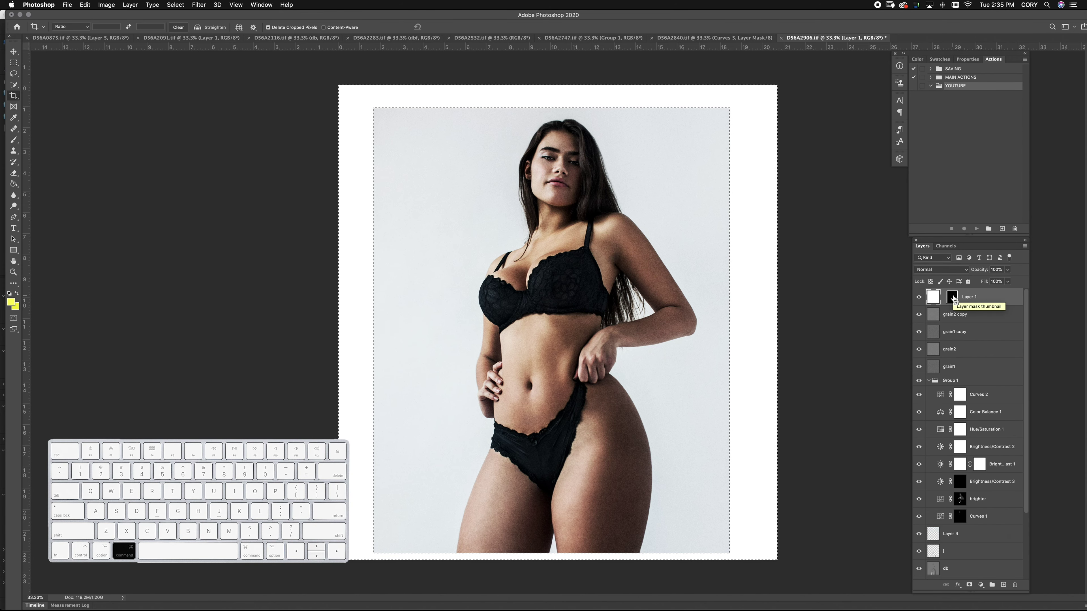
{"action": "key", "text": "super+shift+i"}
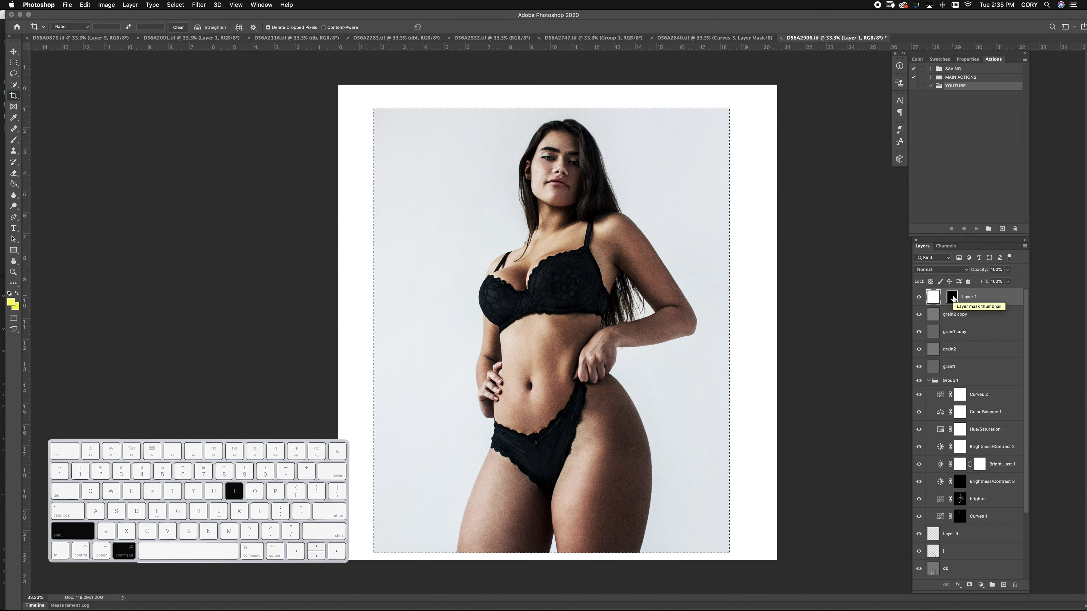
{"action": "key", "text": "c"}
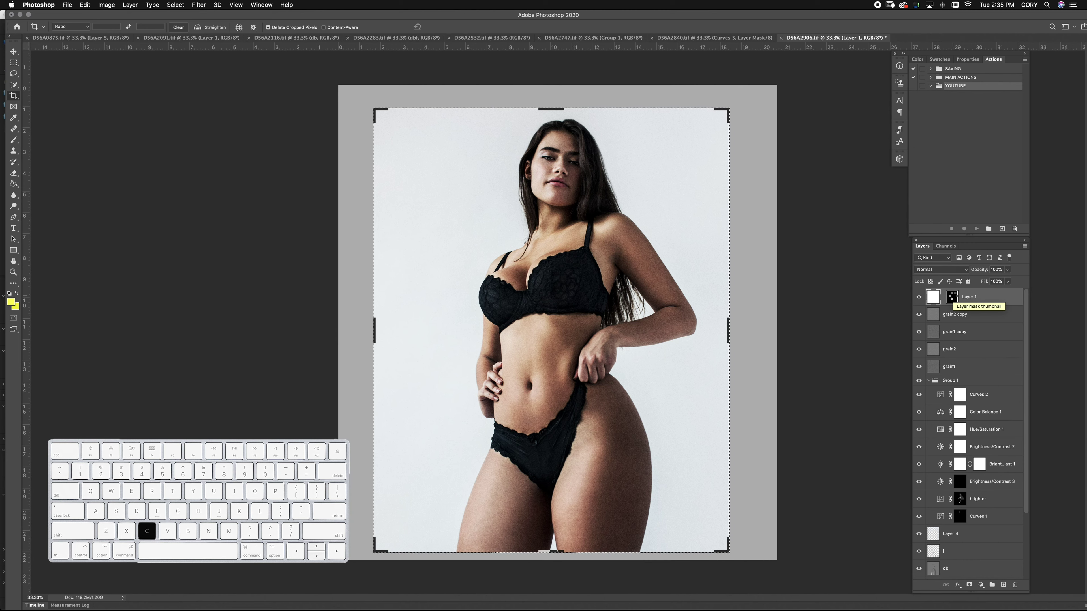
{"action": "key", "text": "Return"}
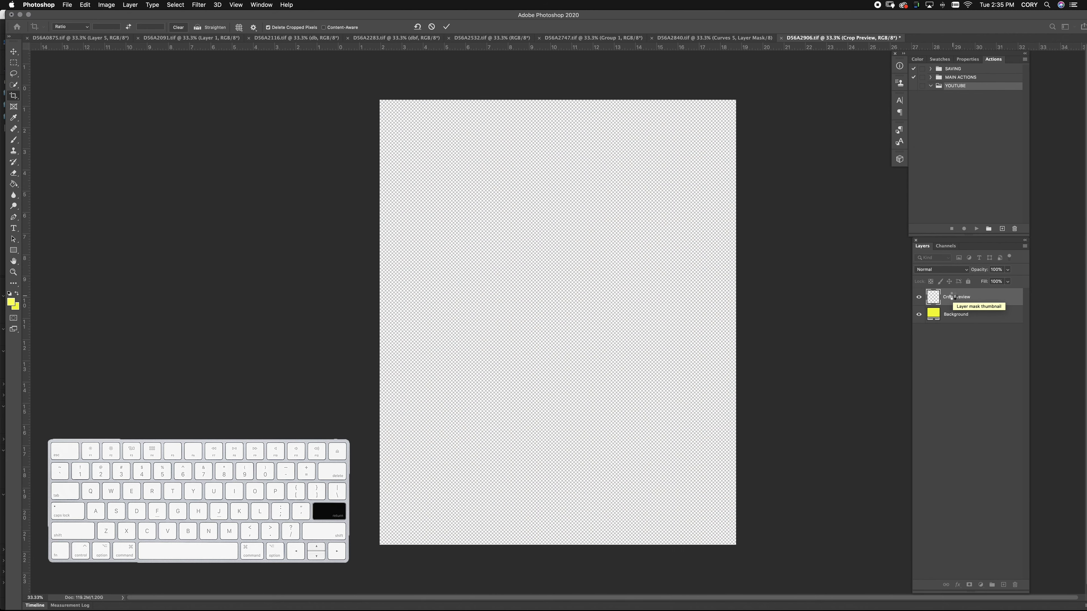
{"action": "key", "text": "b"}
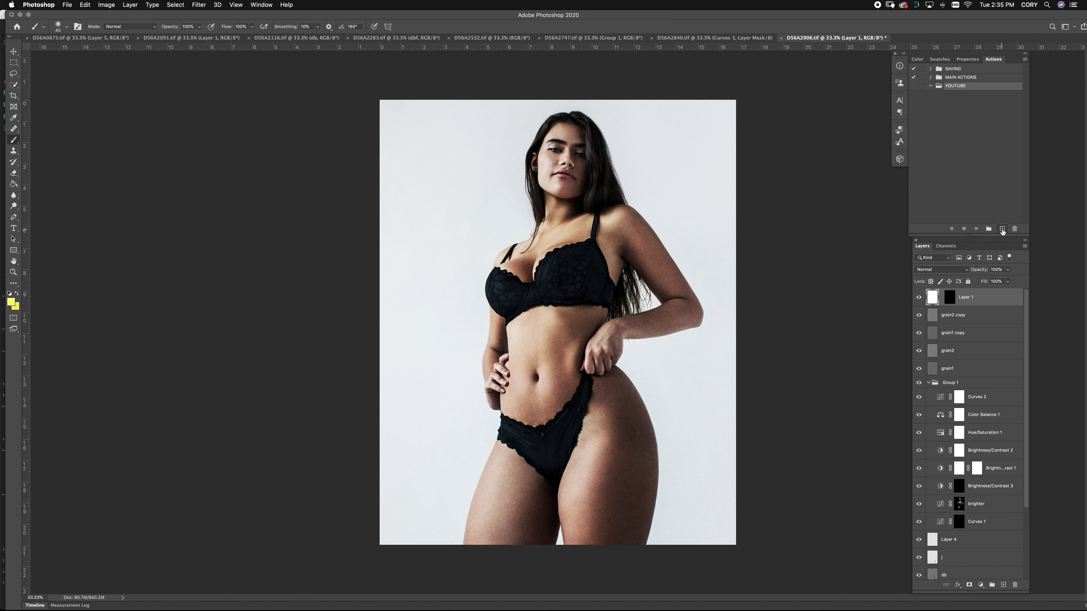
- Start recording a new action named LUMA-export in the YOUTUBE set and flatten the image
{"action": "left_click", "coordinate": [1002, 230]}
{"action": "type", "text": "LUMA-export"}
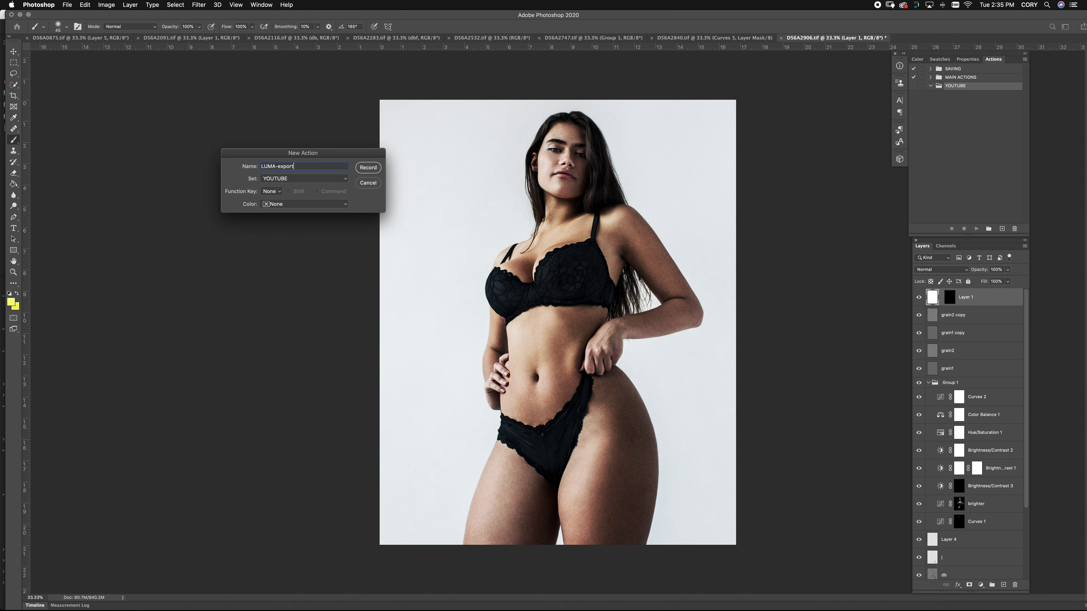
{"action": "key", "text": "Return"}
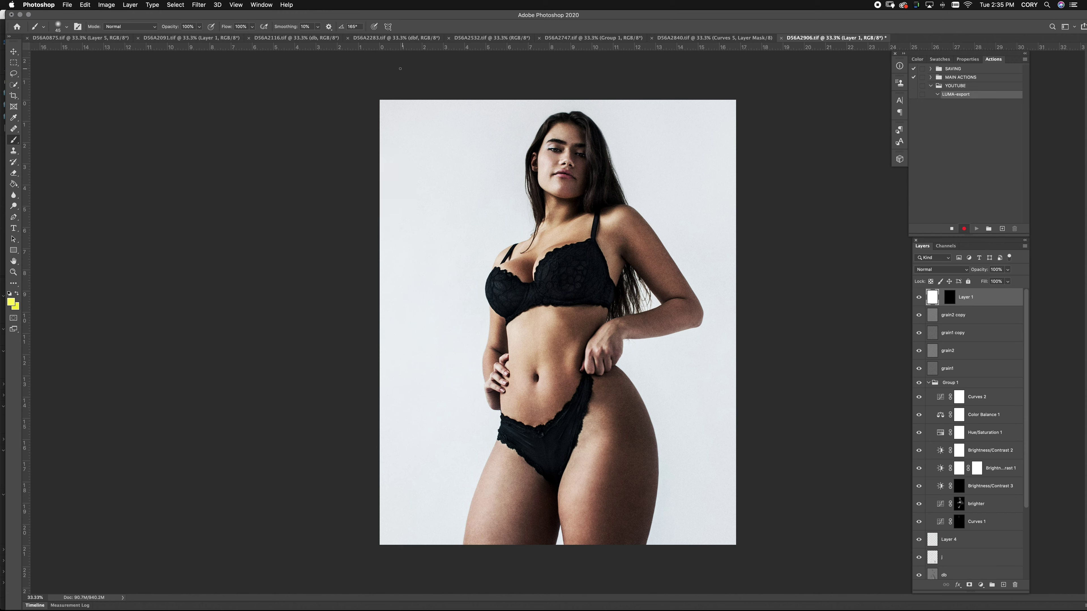
{"action": "left_click", "coordinate": [136, 5]}
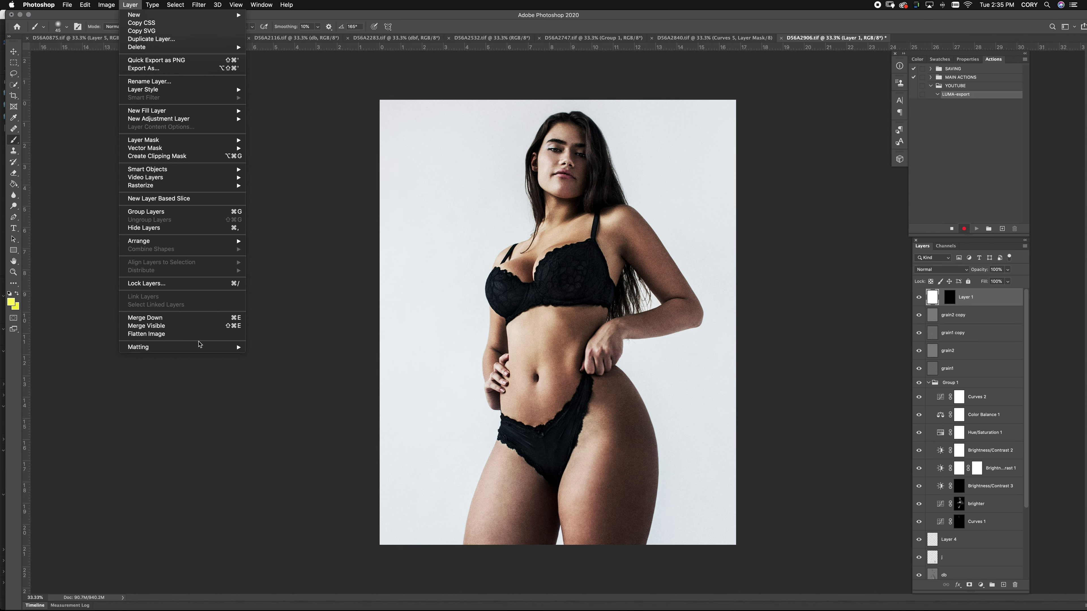
{"action": "left_click", "coordinate": [194, 335]}
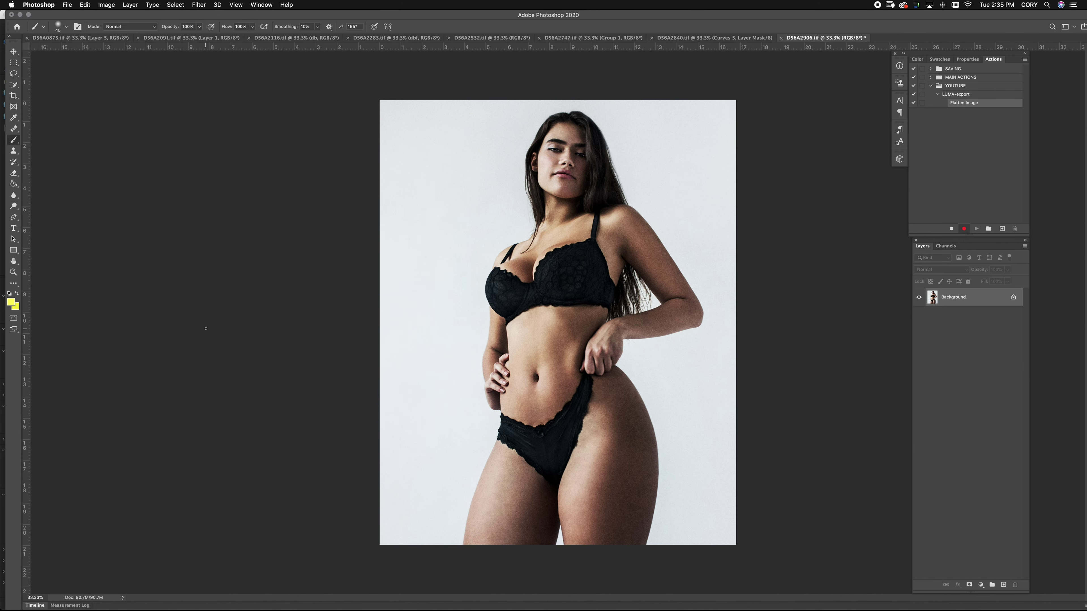
- Save the flattened image as an uncompressed TIFF in a new folder named TIFF inside the finals folder
{"action": "key", "text": "super+shift+s"}
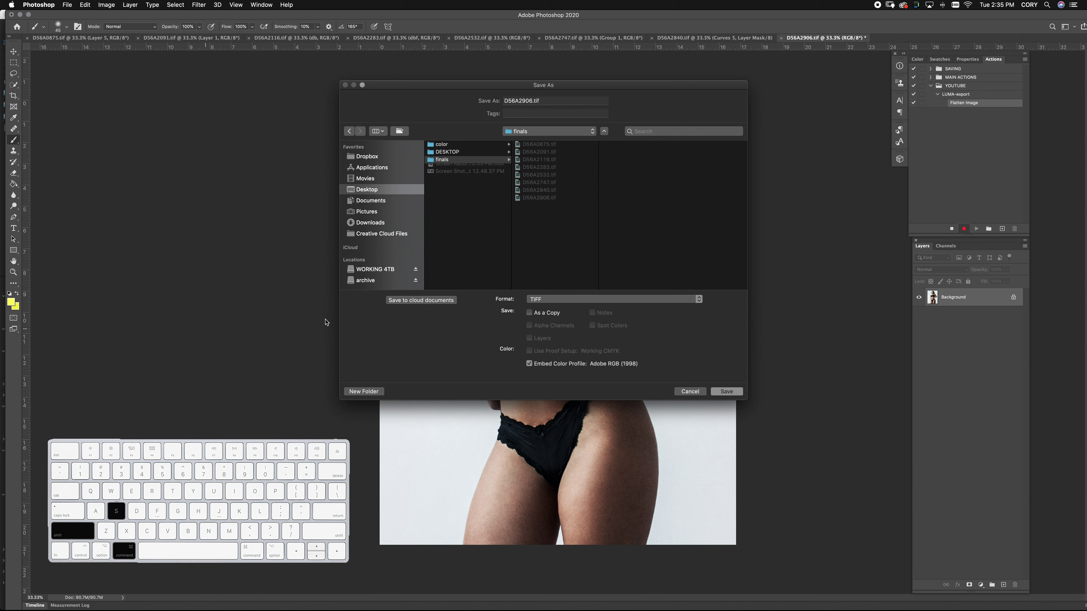
{"action": "left_click", "coordinate": [472, 161]}
{"action": "key", "text": "super+shift+n"}
{"action": "type", "text": "TIFF"}
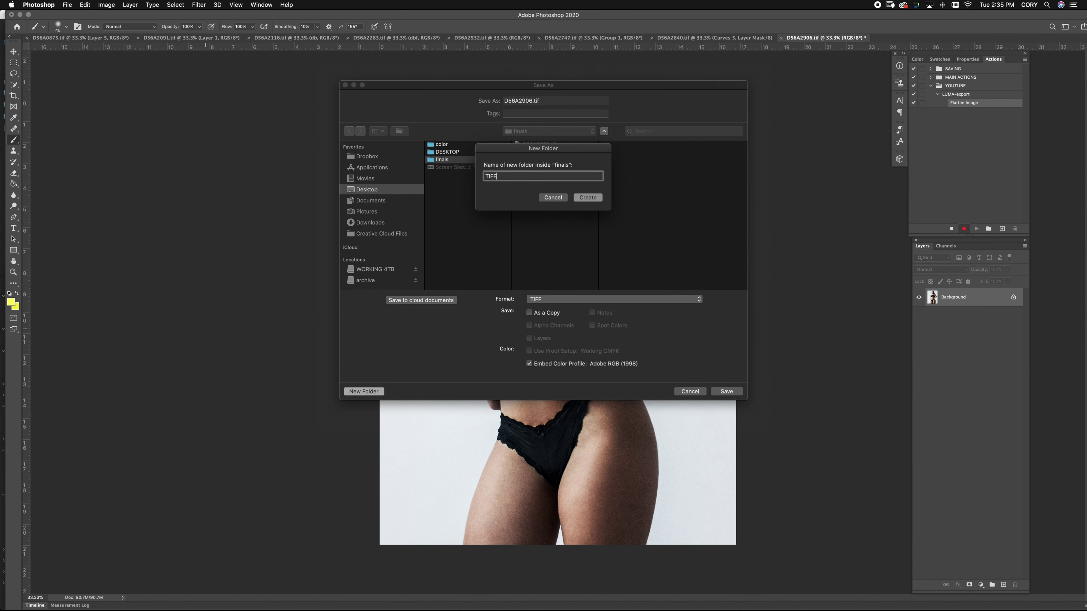
{"action": "left_click", "coordinate": [596, 199]}
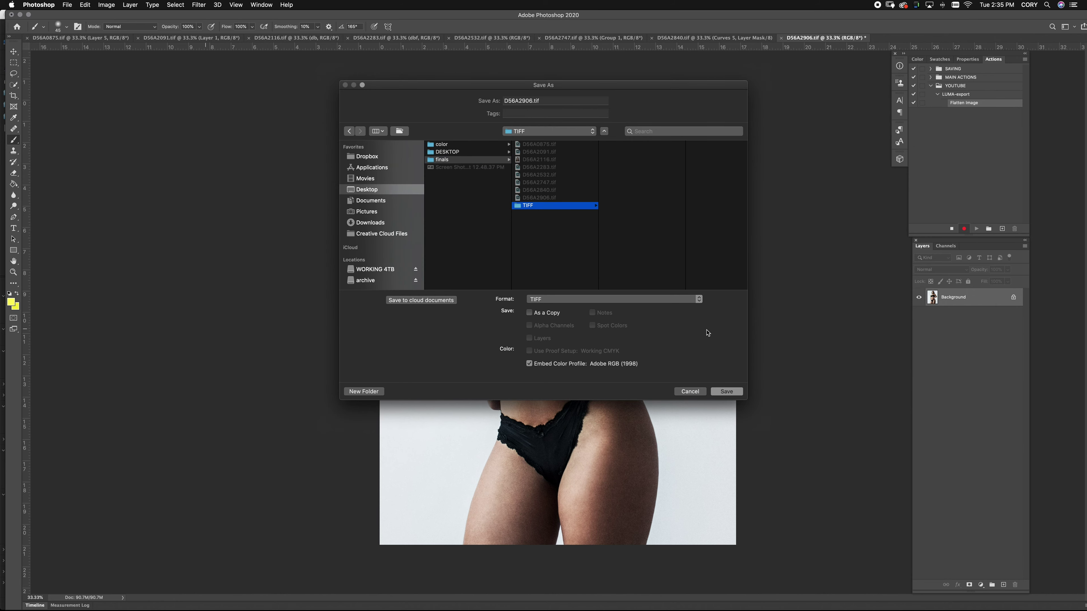
{"action": "left_click", "coordinate": [735, 392]}
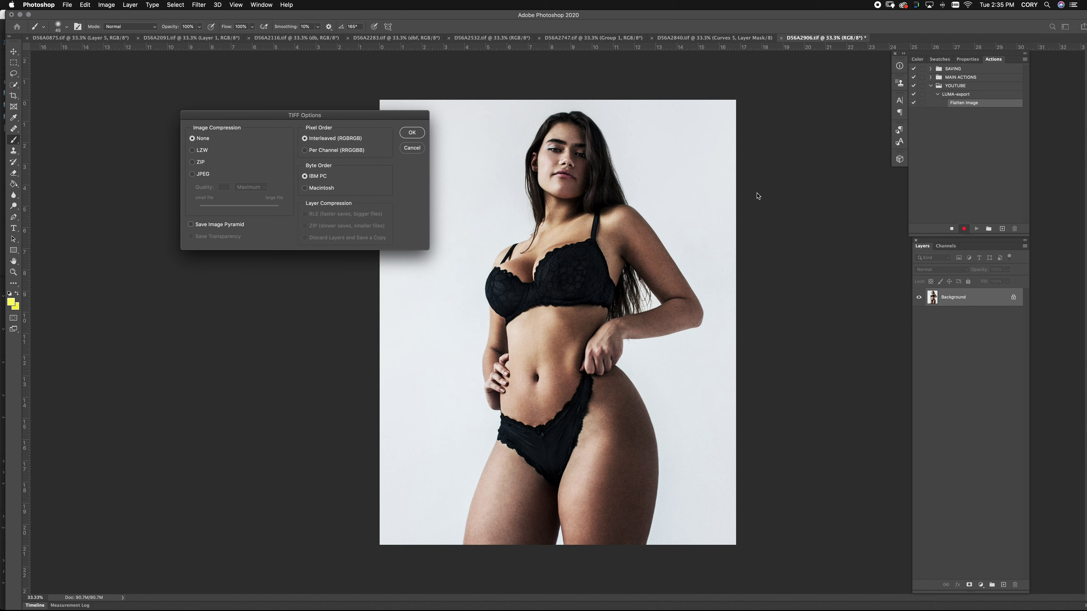
{"action": "key", "text": "Return"}
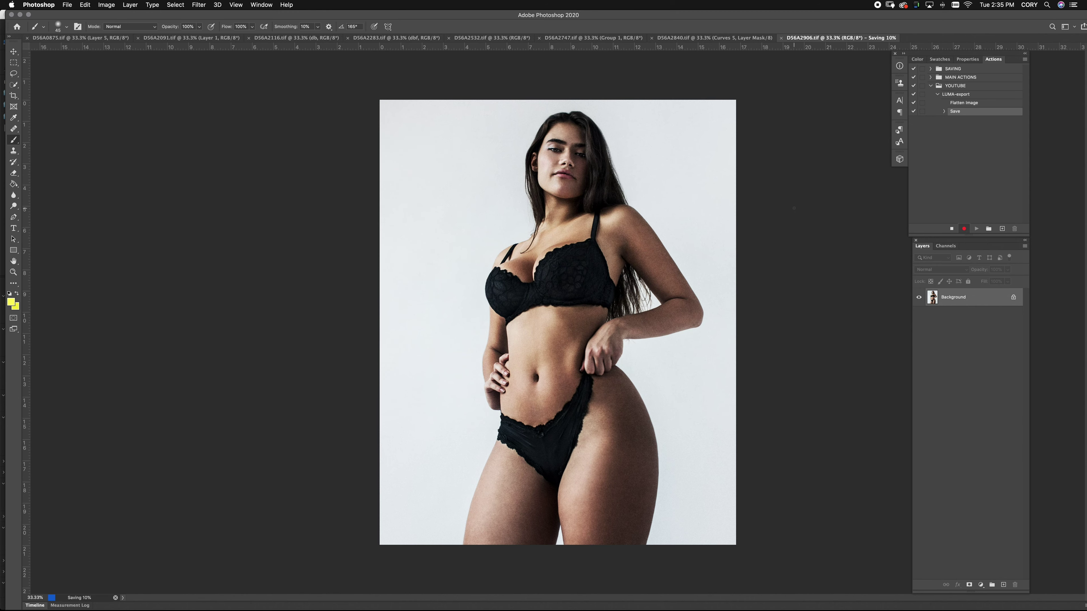
- Resize the image to a width of 1500 pixels
{"action": "key", "text": "alt+super+i"}
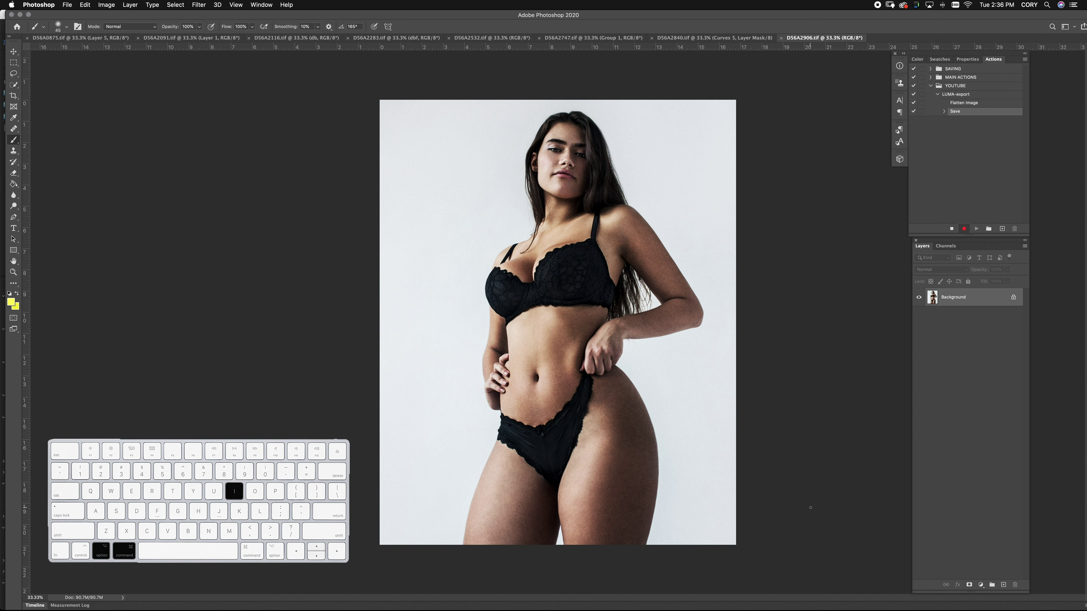
{"action": "type", "text": "1500"}
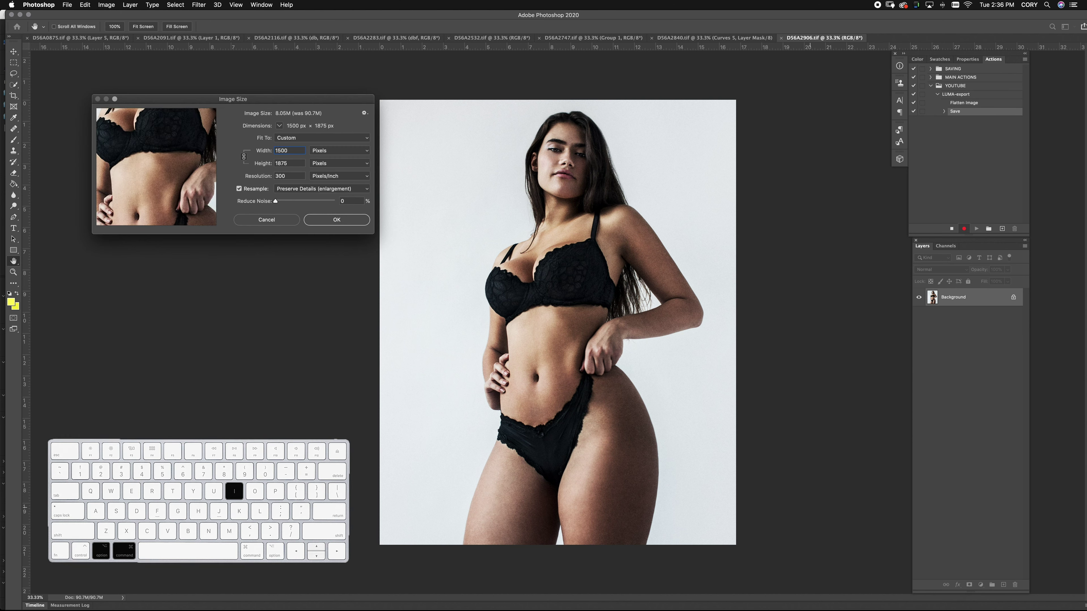
{"action": "key", "text": "Return"}
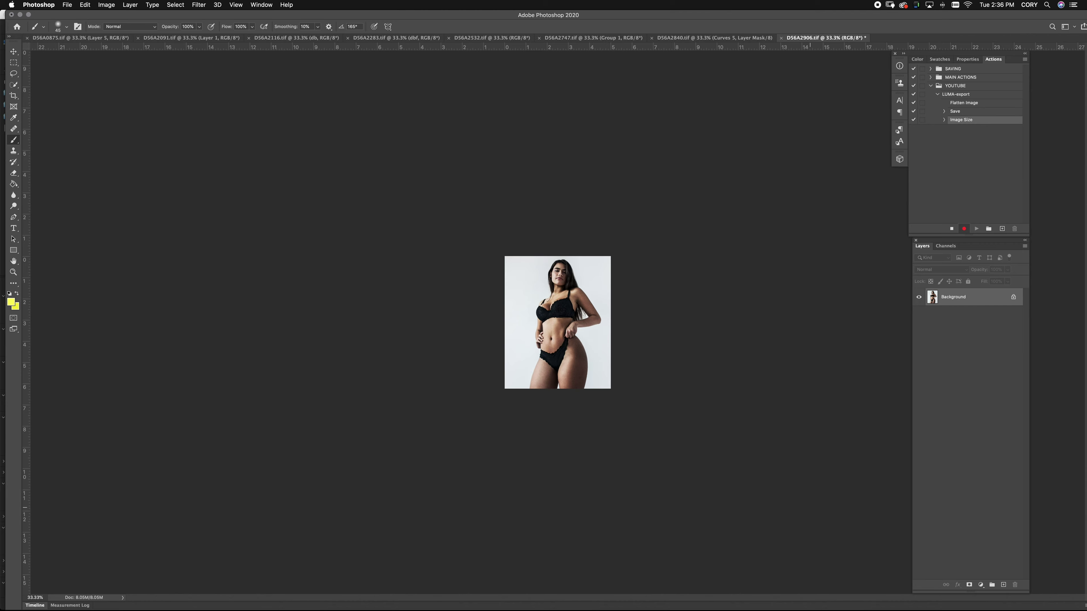
- Bring up Save for Web for the resized image with JPEG format at Maximum quality, 100
{"action": "key", "text": "super+shift+s"}
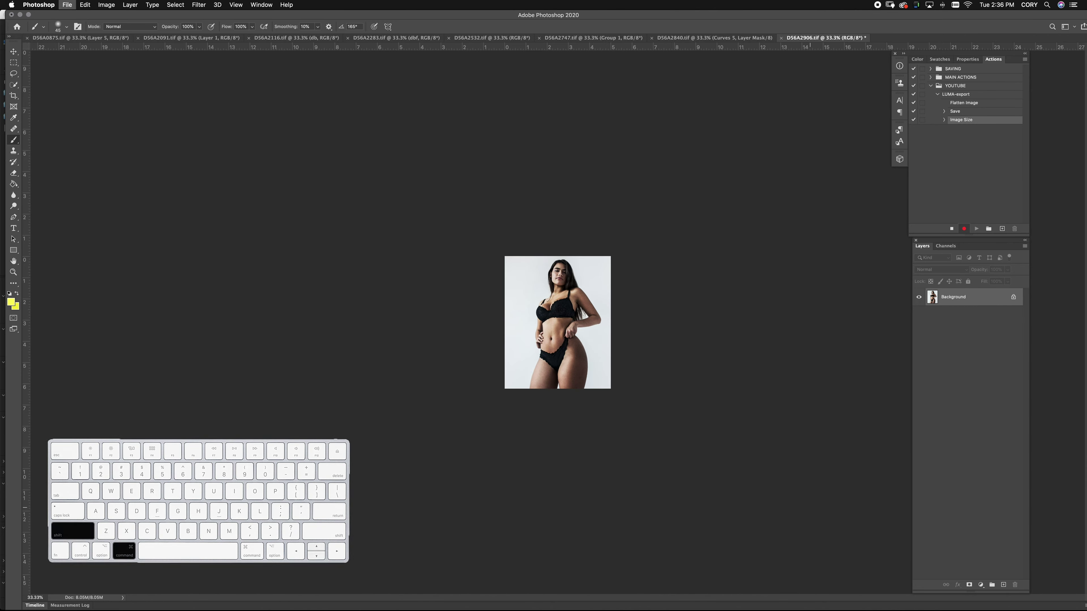
{"action": "key", "text": "super+alt+shift+s"}
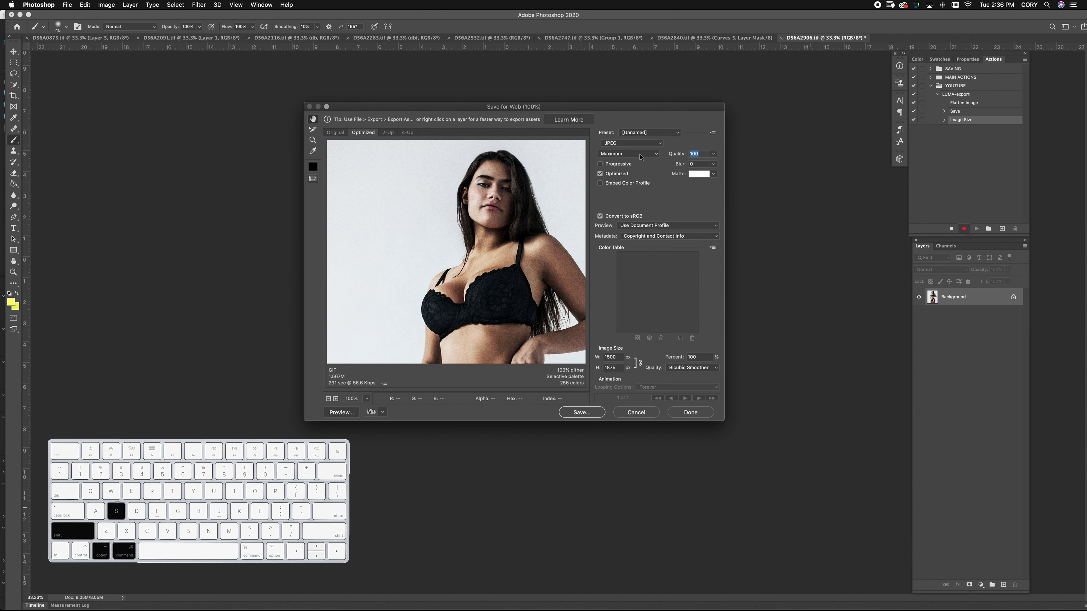
{"action": "left_click_drag", "start_coordinate": [523, 209], "coordinate": [492, 204]}
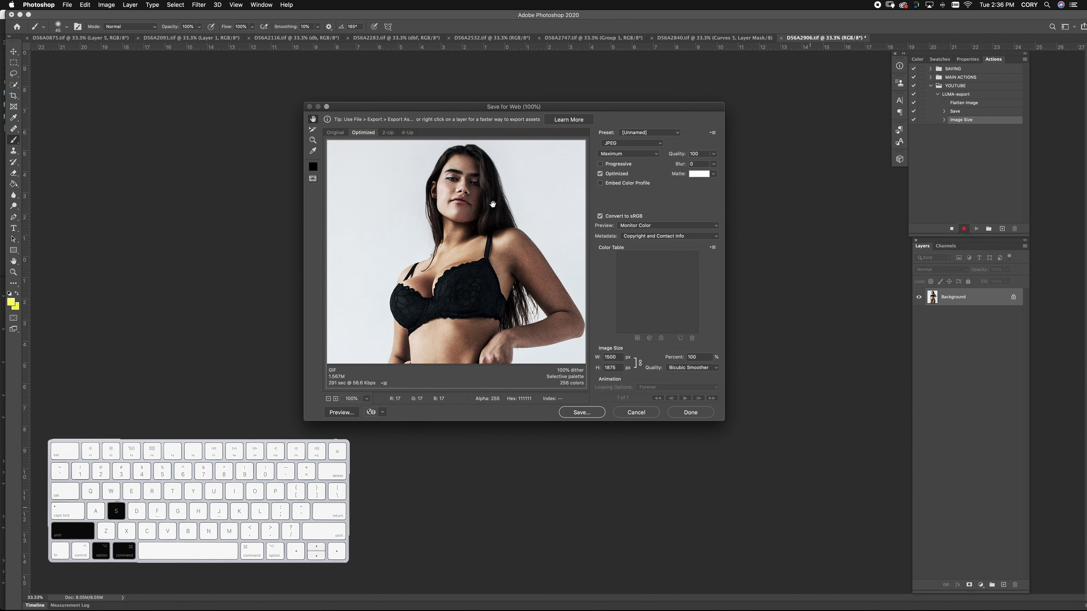
{"action": "left_click", "coordinate": [651, 145]}
{"action": "left_click", "coordinate": [651, 144]}
{"action": "left_click", "coordinate": [687, 155]}
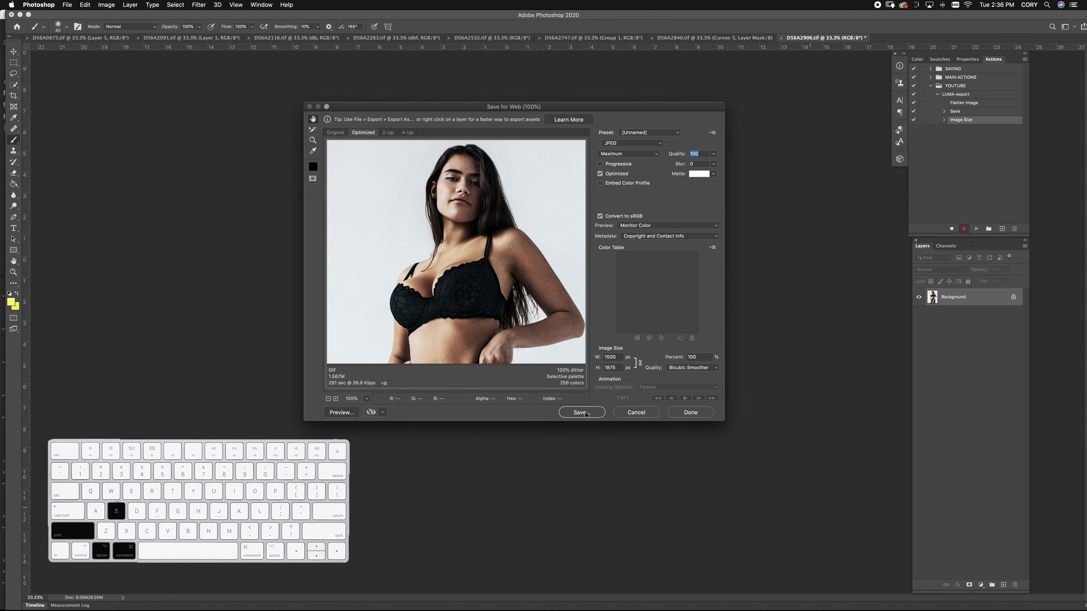
- Save the web JPEG into a new folder named JPG inside the finals folder on the Desktop
{"action": "left_click", "coordinate": [586, 415]}
{"action": "left_click", "coordinate": [533, 132]}
{"action": "left_click", "coordinate": [540, 180]}
{"action": "left_click", "coordinate": [489, 160]}
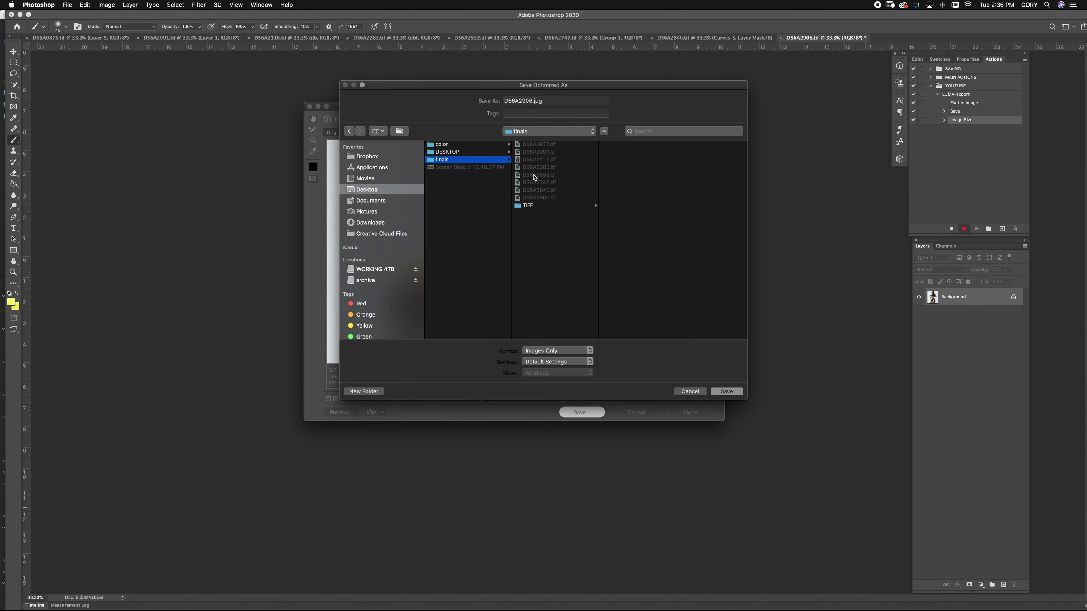
{"action": "key", "text": "super+shift+n"}
{"action": "type", "text": "JPG"}
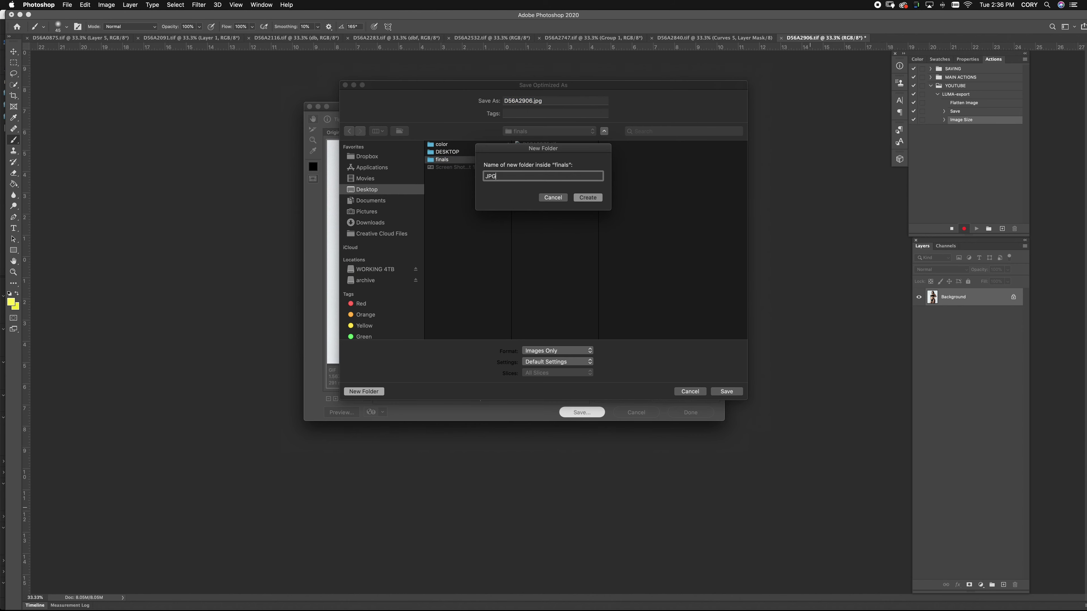
{"action": "key", "text": "Return"}
{"action": "left_click", "coordinate": [728, 391]}
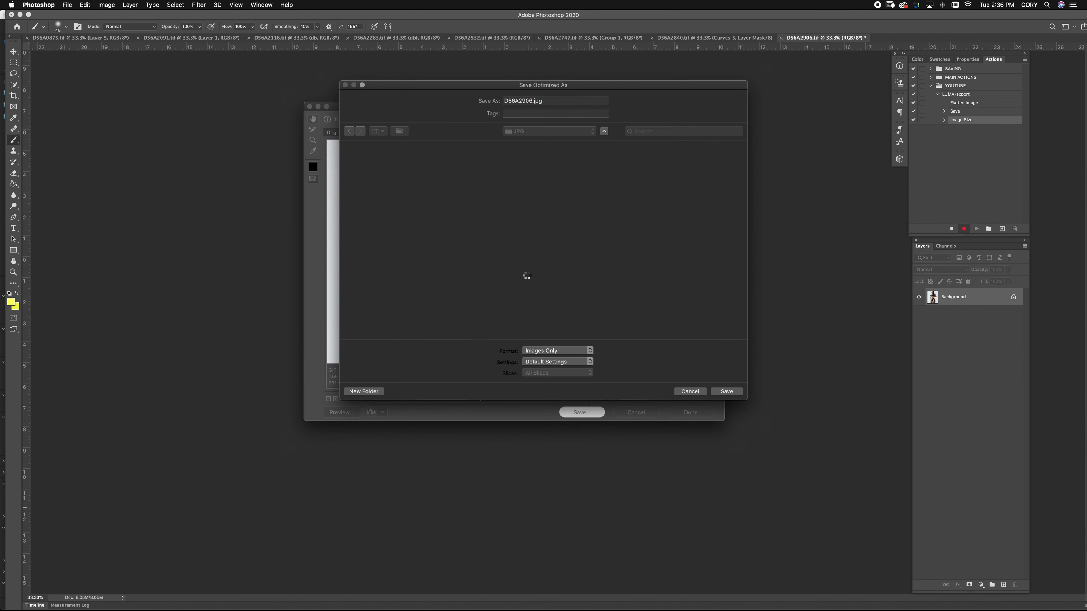
- Close the exported document without saving changes and stop recording the action
{"action": "left_click", "coordinate": [781, 38]}
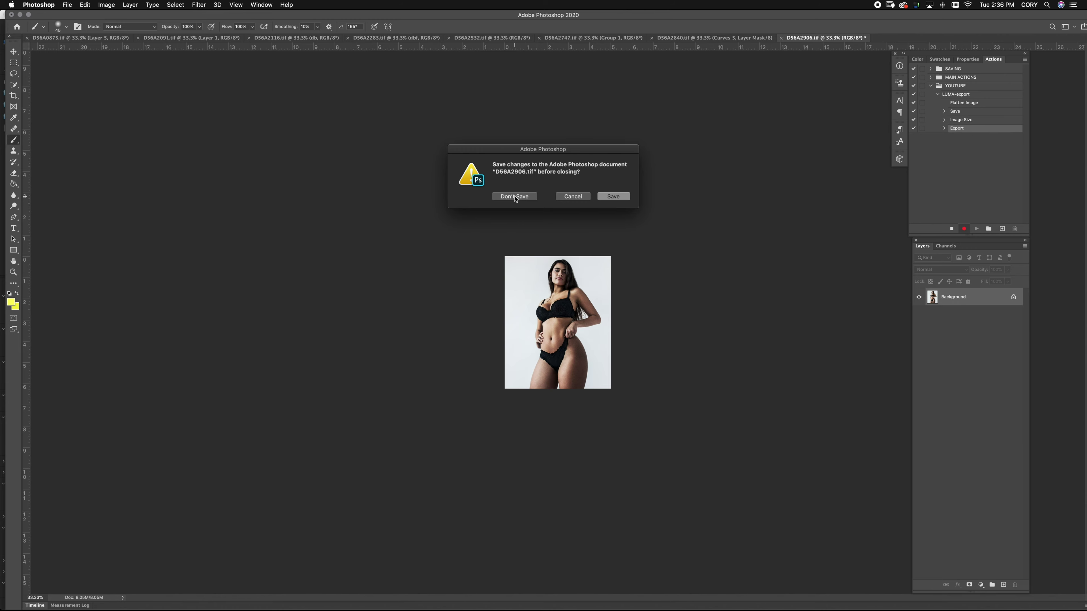
{"action": "left_click", "coordinate": [515, 197]}
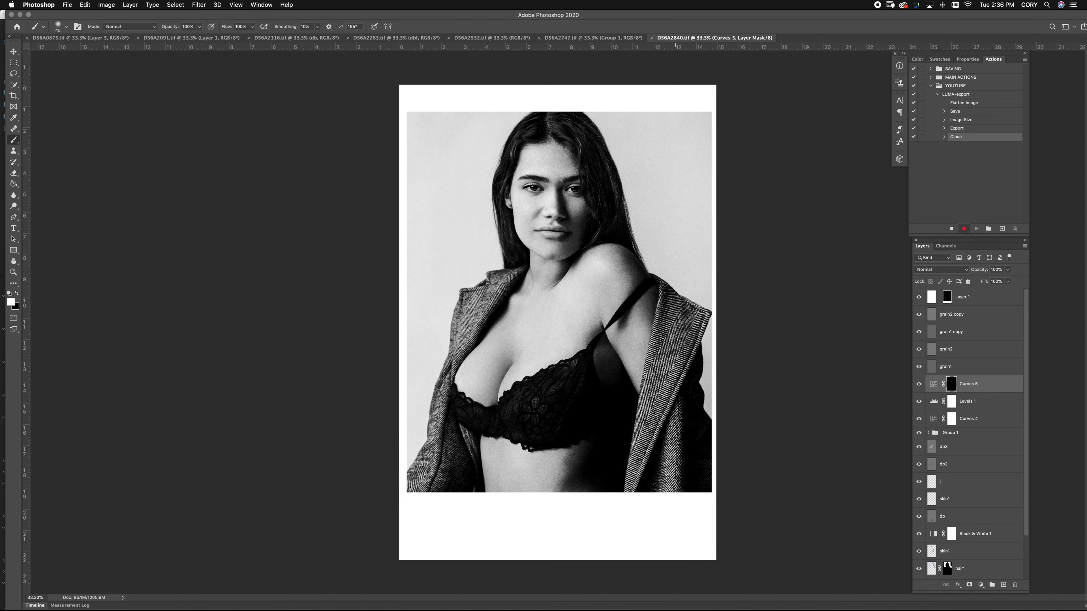
{"action": "left_click", "coordinate": [952, 229]}
- Crop the black-and-white portrait to the inverted Layer 1 mask selection and run the LUMA-export action on it
{"action": "left_click", "coordinate": [948, 299], "text": "super"}
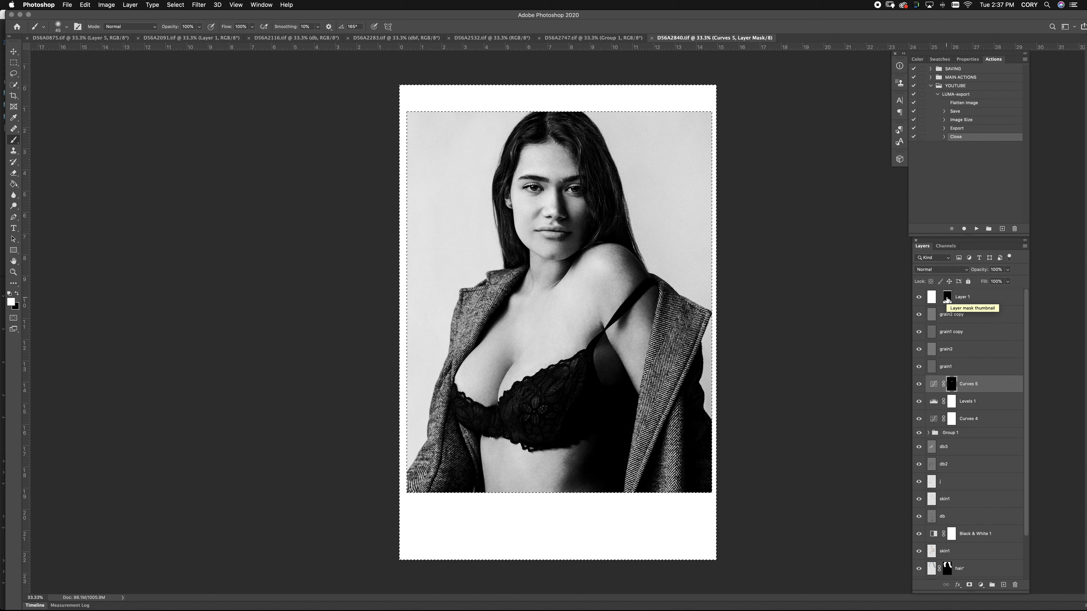
{"action": "scroll", "coordinate": [967, 428], "scroll_direction": "down", "scroll_amount": 1}
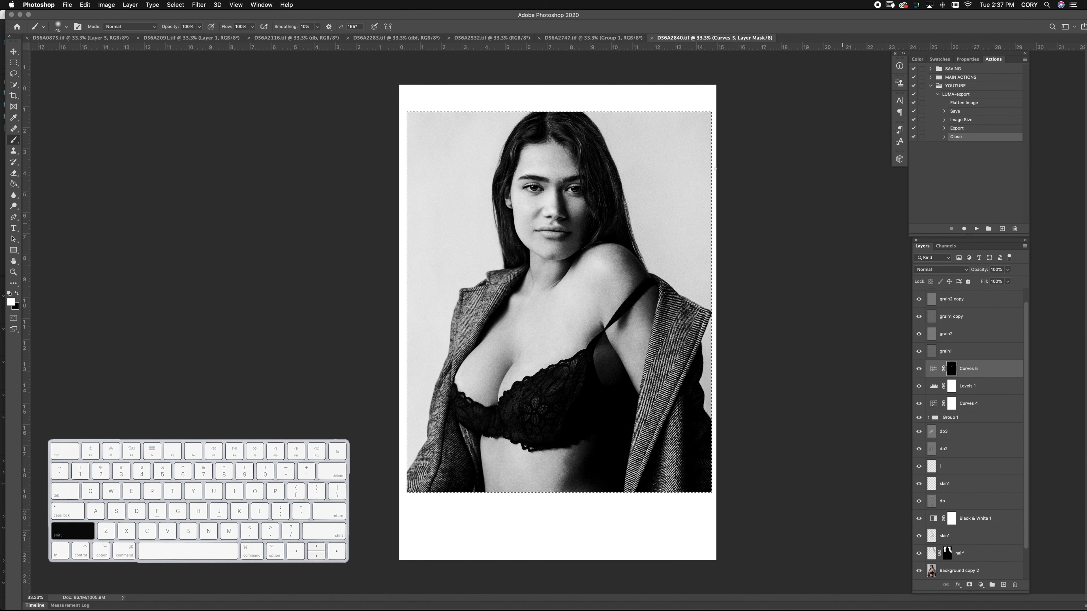
{"action": "key", "text": "shift+super+i"}
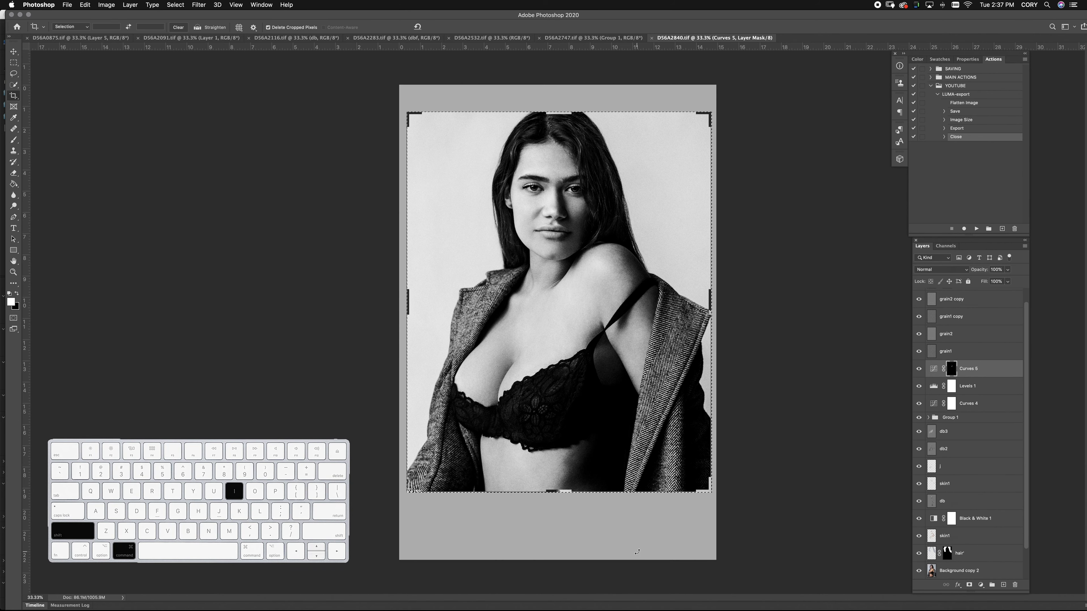
{"action": "key", "text": "c"}
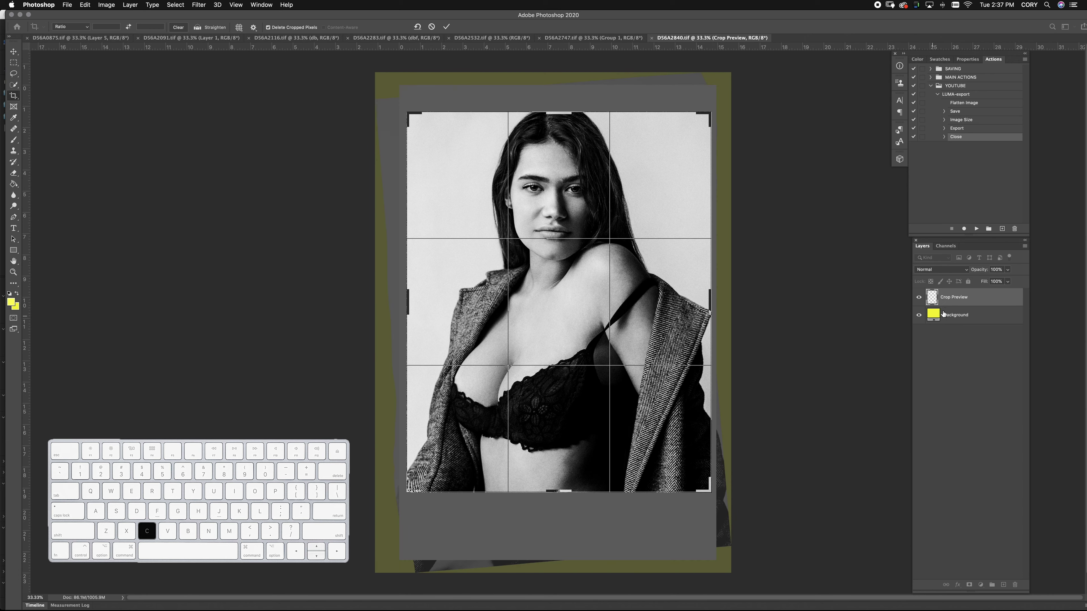
{"action": "key", "text": "Return"}
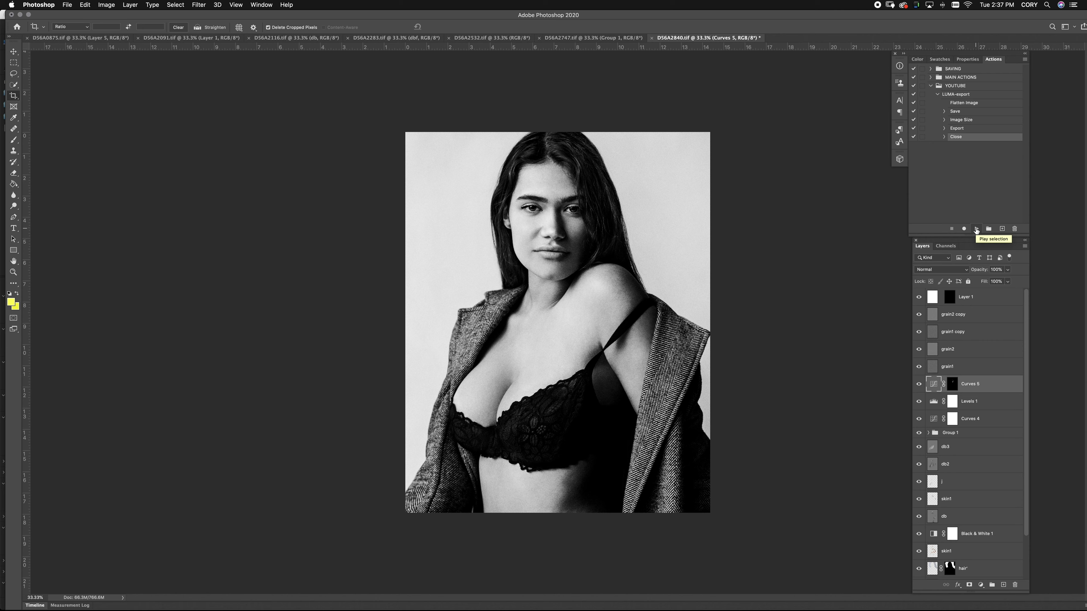
{"action": "left_click", "coordinate": [967, 94]}
{"action": "left_click", "coordinate": [977, 229]}
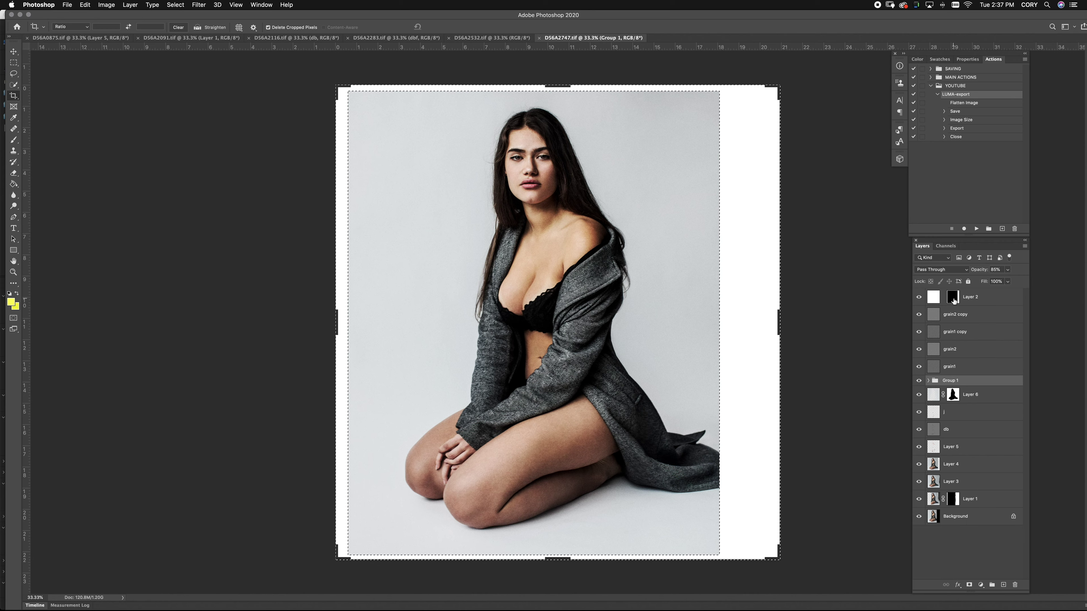
- Crop the kneeling color portrait to the inverted Layer 2 mask selection and run the LUMA-export action on it
{"action": "left_click", "coordinate": [952, 296], "text": "super"}
{"action": "key", "text": "super+shift+i"}
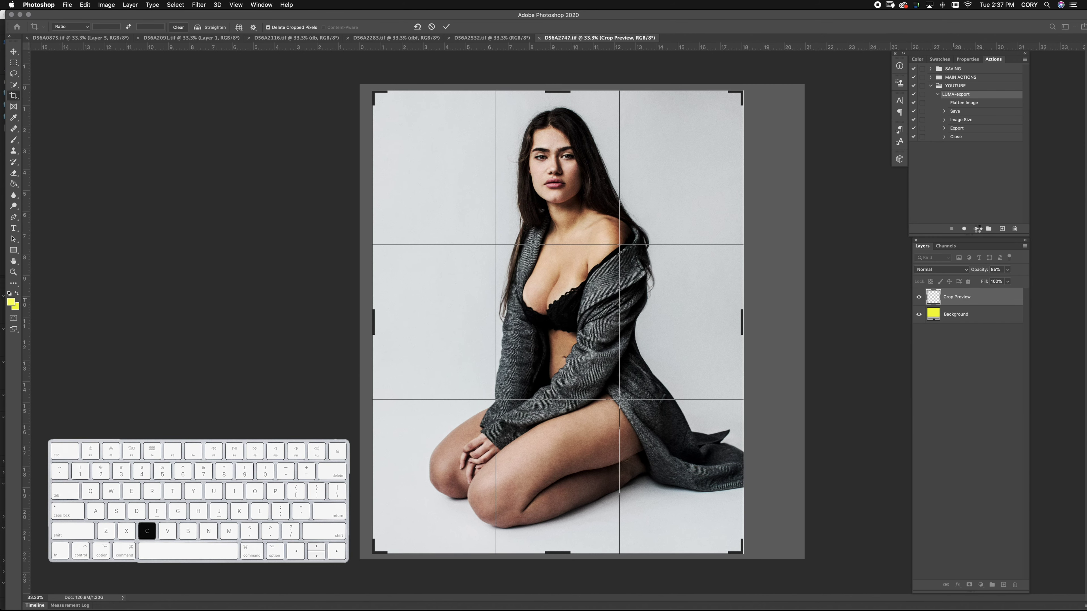
{"action": "key", "text": "Return"}
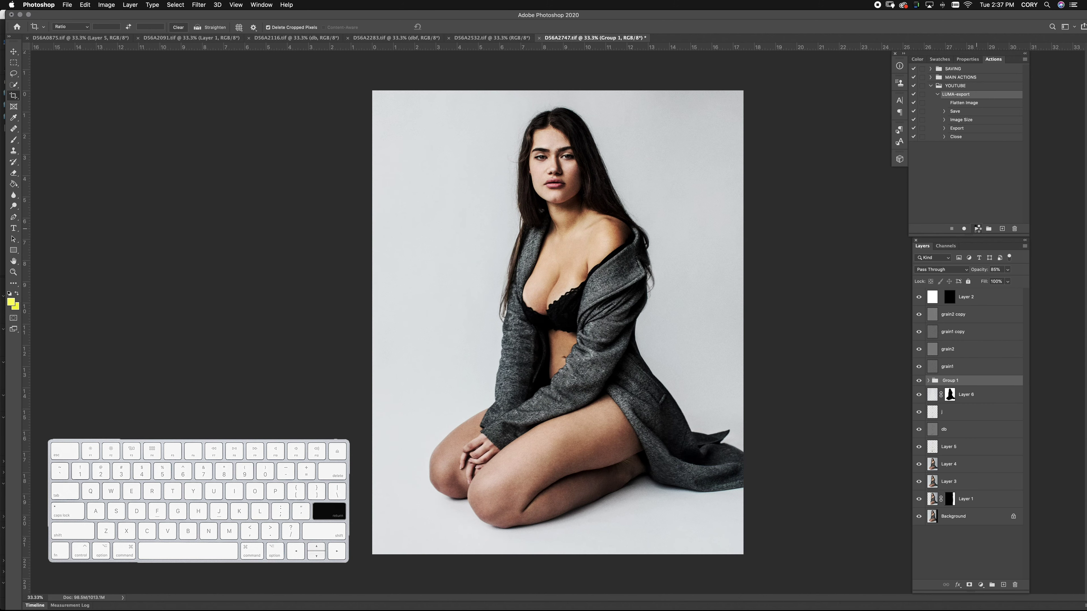
{"action": "left_click", "coordinate": [977, 230]}
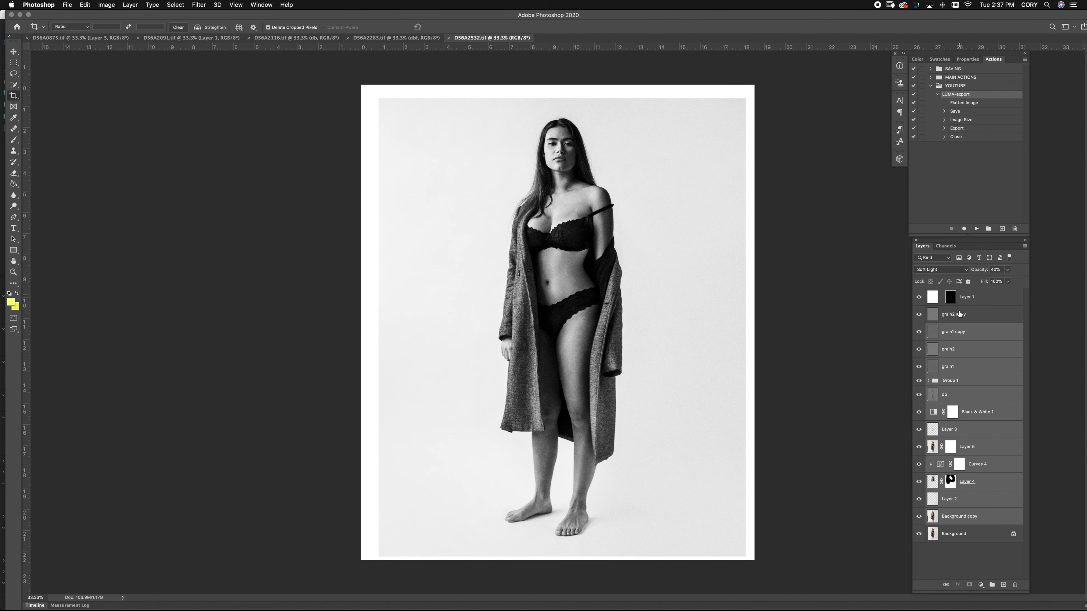
- Crop the standing full-length black-and-white photo to the inverted Layer 1 mask selection and run the LUMA-export action on it
{"action": "left_click", "coordinate": [952, 300], "text": "super"}
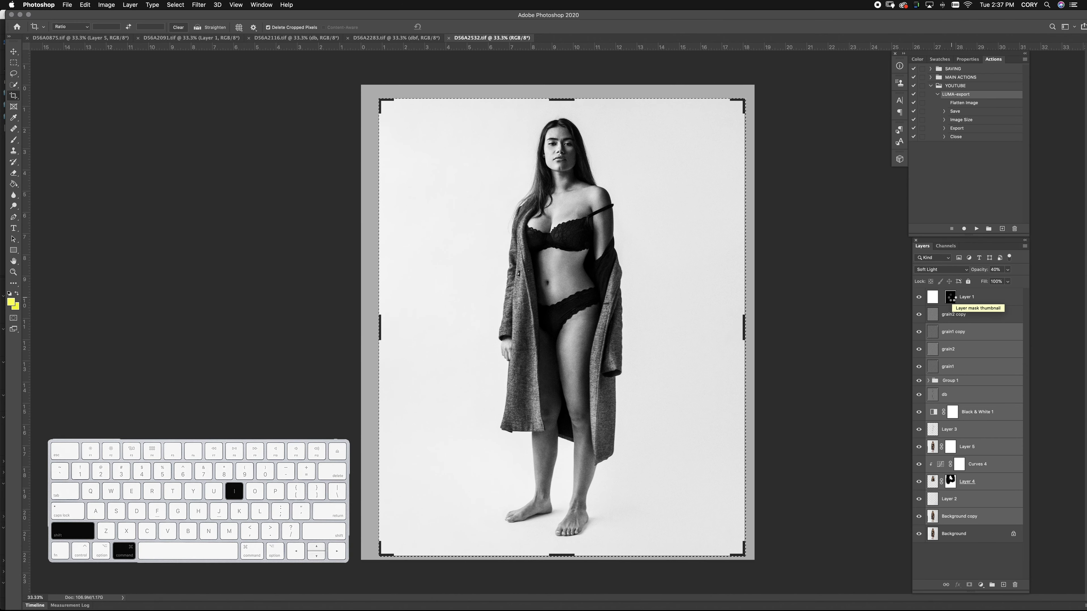
{"action": "key", "text": "shift+super+i"}
{"action": "key", "text": "c"}
{"action": "key", "text": "Return"}
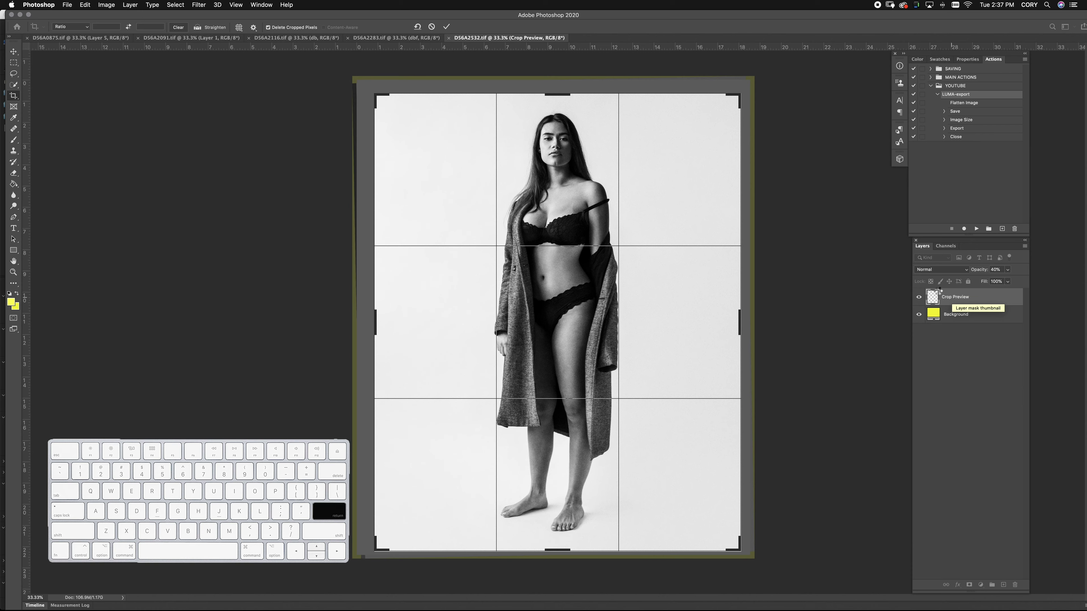
{"action": "left_click", "coordinate": [977, 228]}
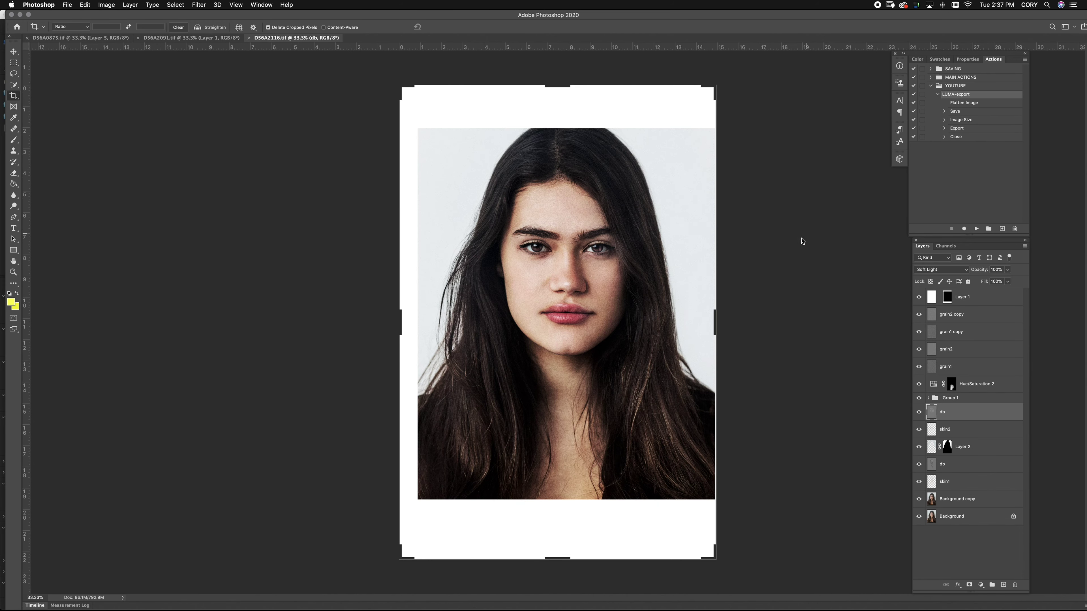
- Crop the color close-up face portrait to the inverted Layer 1 mask selection and run the LUMA-export action on it
{"action": "left_click", "coordinate": [947, 298], "text": "super"}
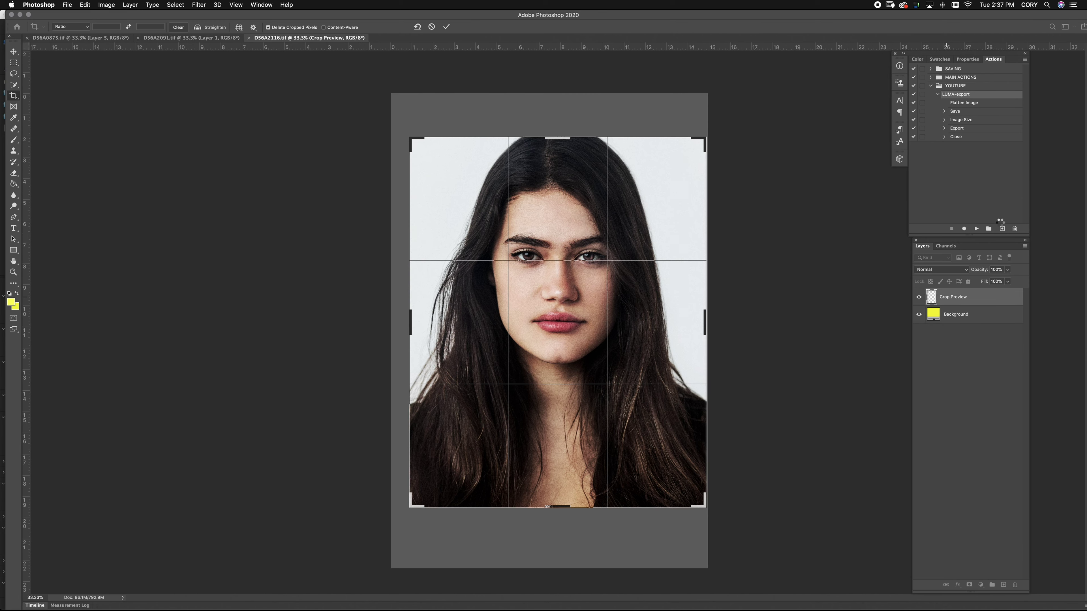
{"action": "left_click", "coordinate": [977, 228]}
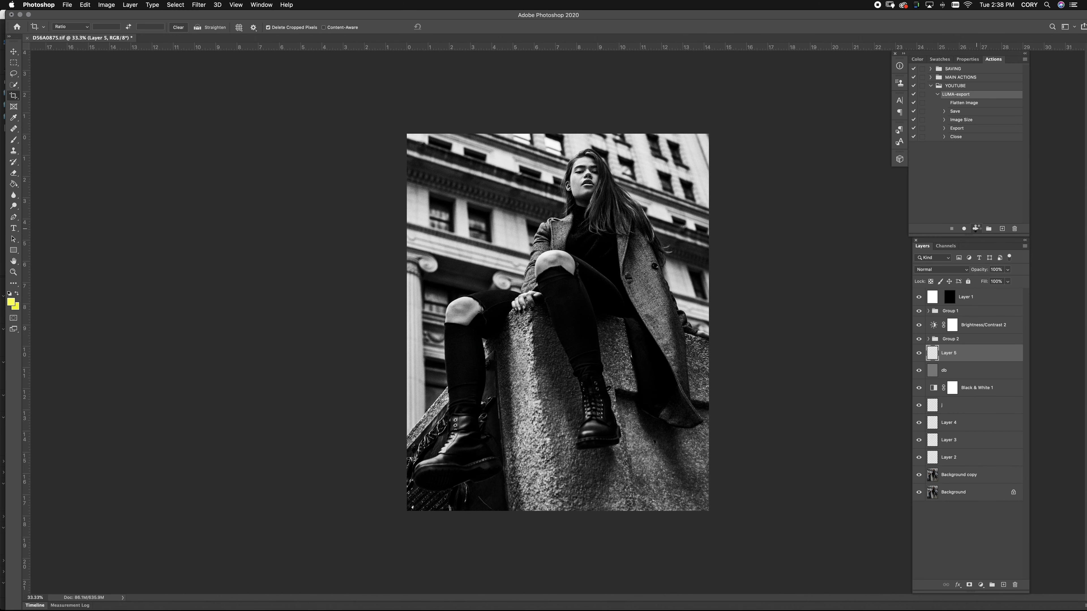
- Switch to Adobe Bridge, open the JPG folder inside finals and preview the exported JPEGs from DS6A0875.jpg through DS6A2532.jpg
{"action": "key", "text": "super+Tab"}
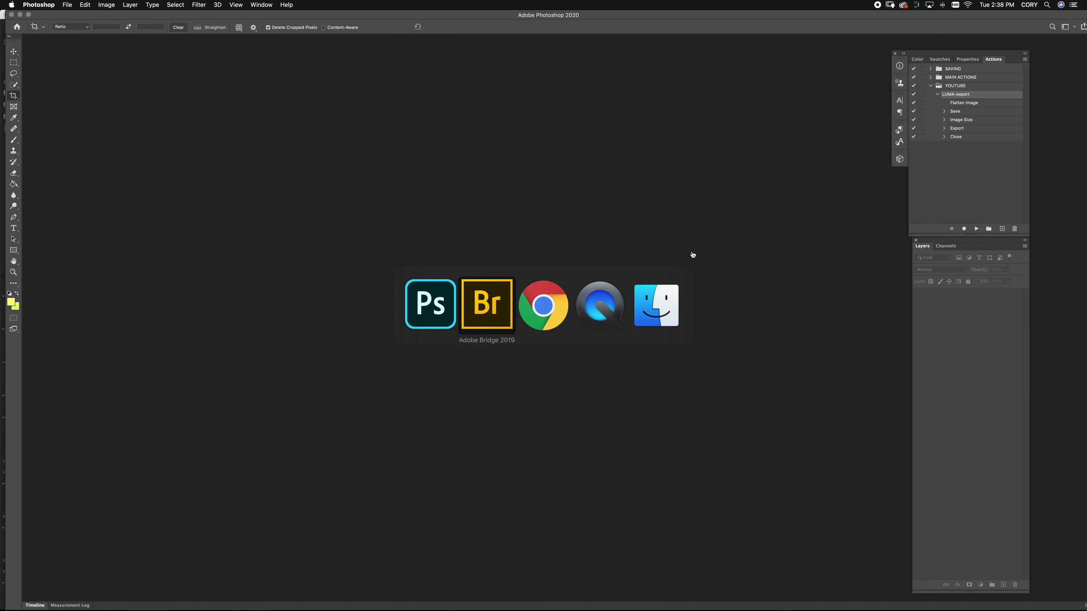
{"action": "left_click", "coordinate": [486, 312]}
{"action": "double_click", "coordinate": [162, 467]}
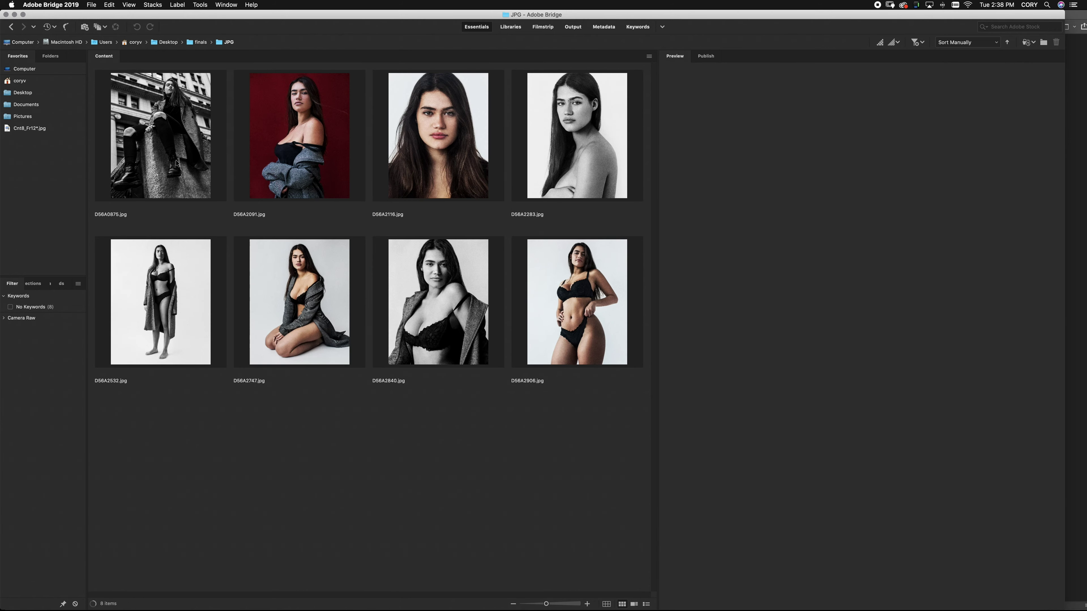
{"action": "left_click", "coordinate": [176, 162]}
{"action": "key", "text": "Right"}
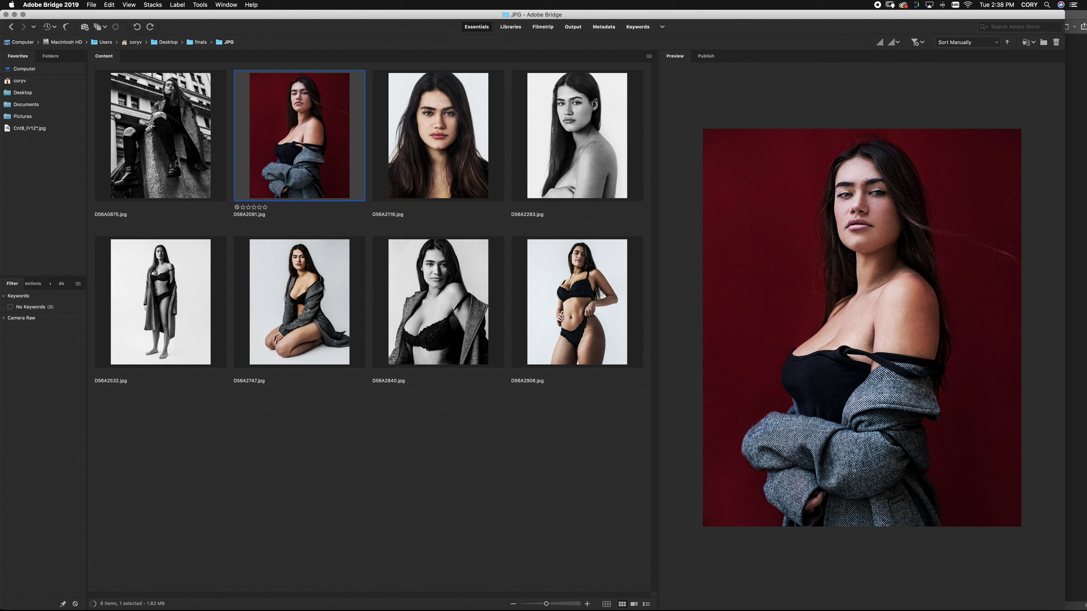
{"action": "key", "text": "Right"}
{"action": "key", "text": "Right"}
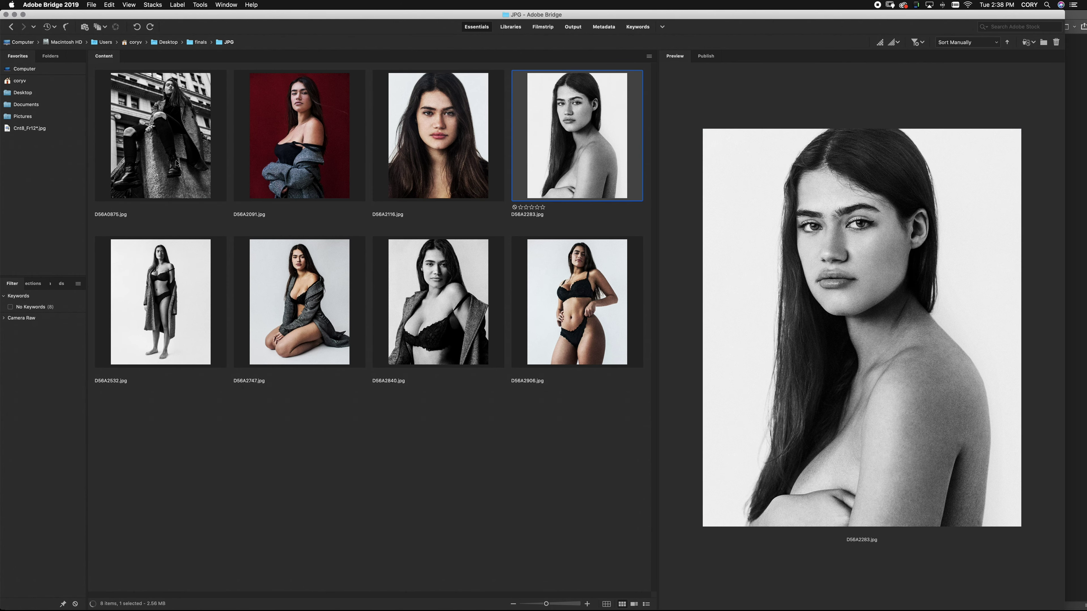
{"action": "key", "text": "Right"}
- Examine the saved files in the TIFF folder inside finals, return to the finals folder and switch back to Photoshop
{"action": "left_click", "coordinate": [11, 27]}
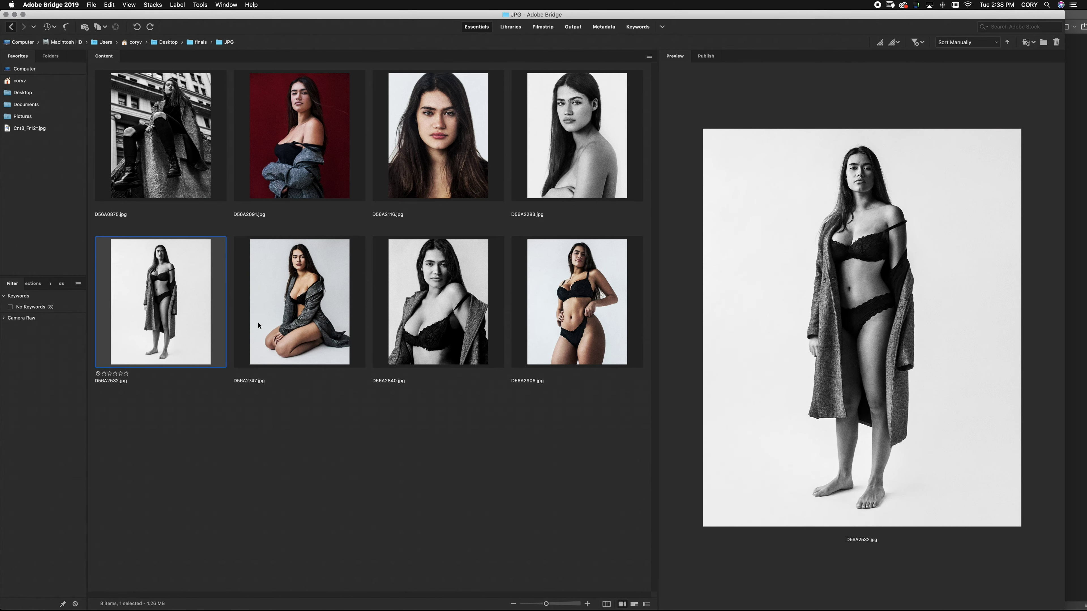
{"action": "key", "text": "Right"}
{"action": "key", "text": "super+Down"}
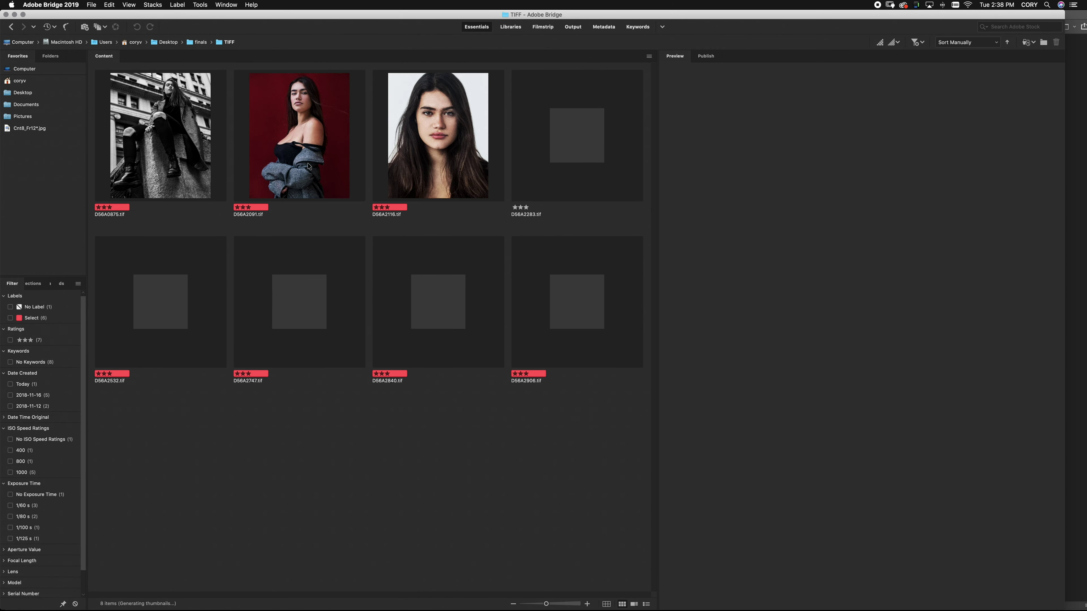
{"action": "left_click", "coordinate": [11, 27]}
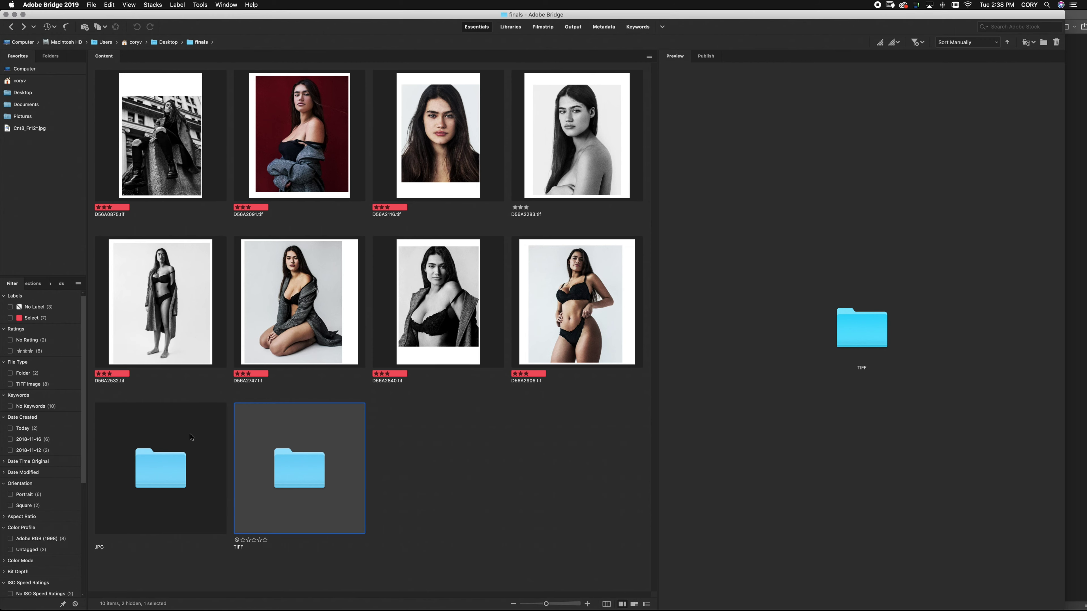
{"action": "key", "text": "super+Tab"}
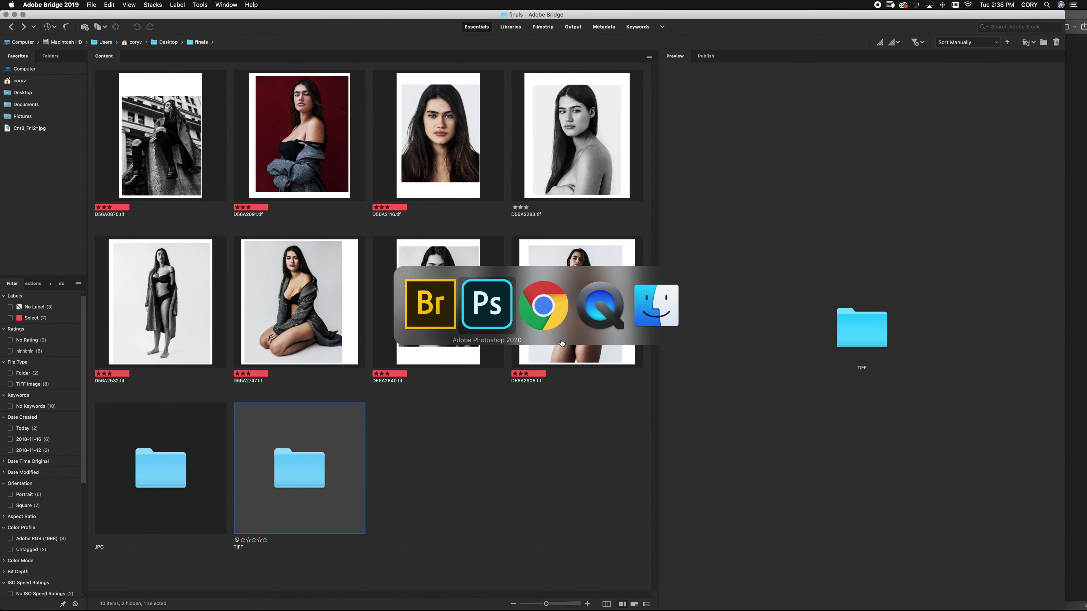